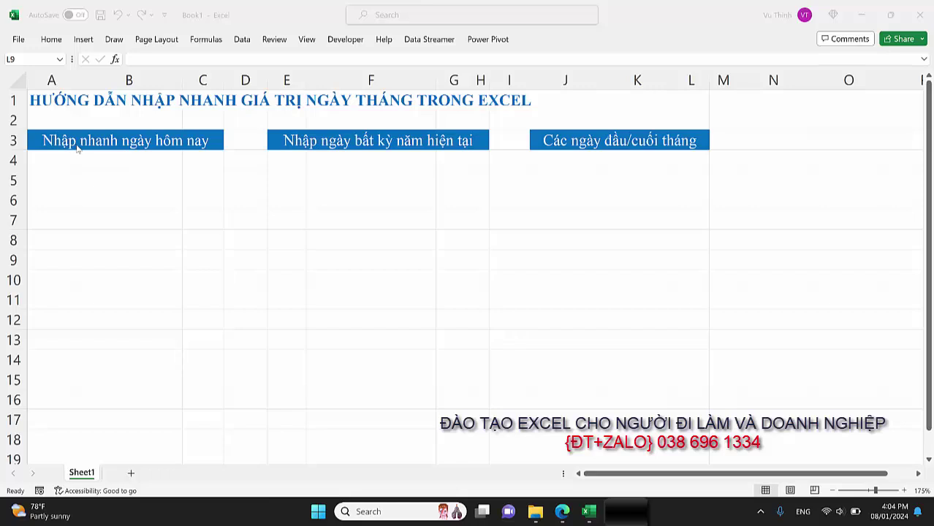
Insert today's date 08/01/2024 in B5 with Ctrl+; and note 'Ctrl+;' in B6.
left_click(127, 182)
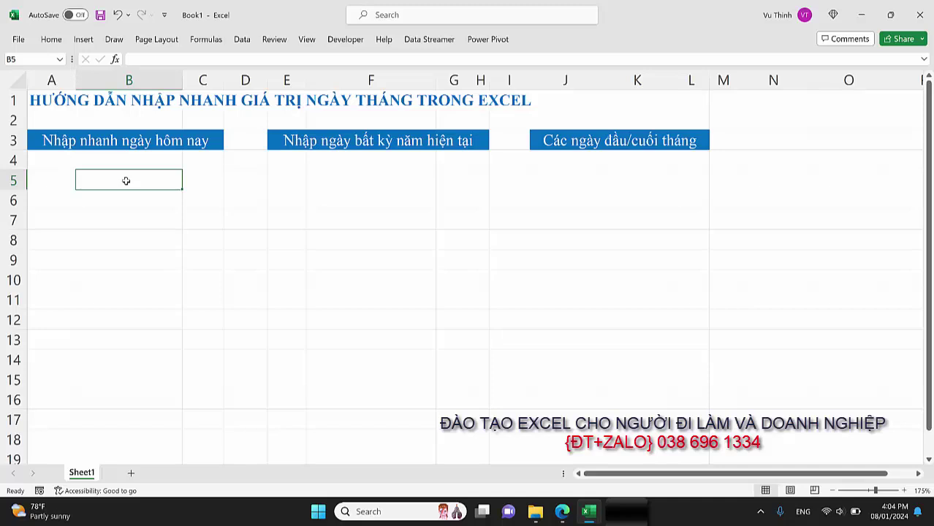
key("ctrl+semicolon")
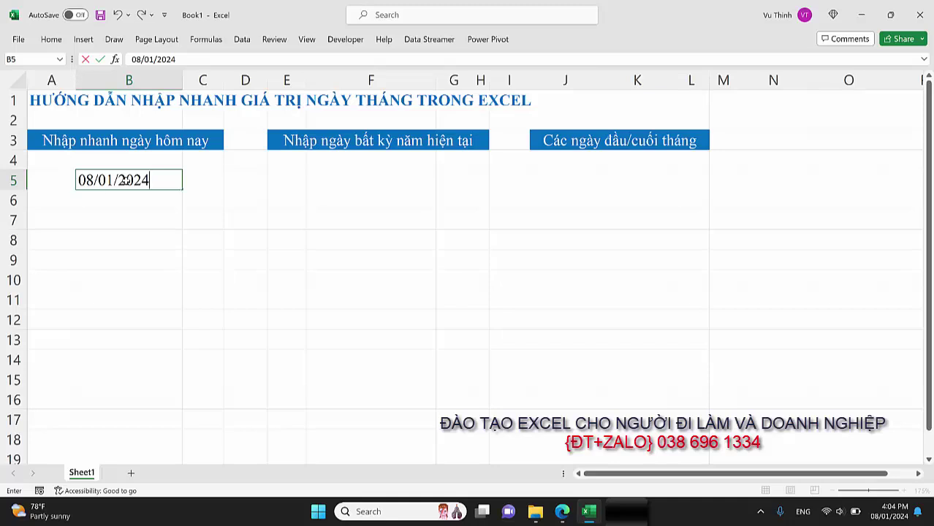
key("Return")
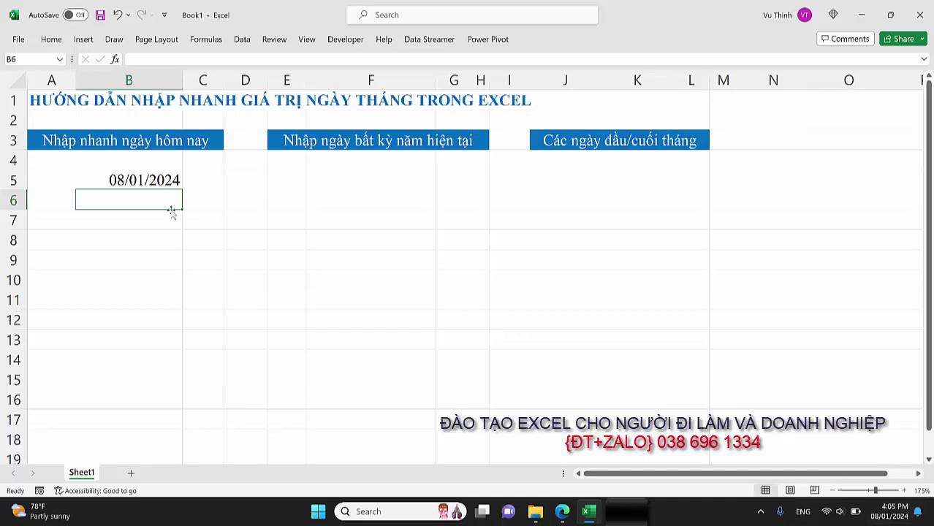
type("Ctr")
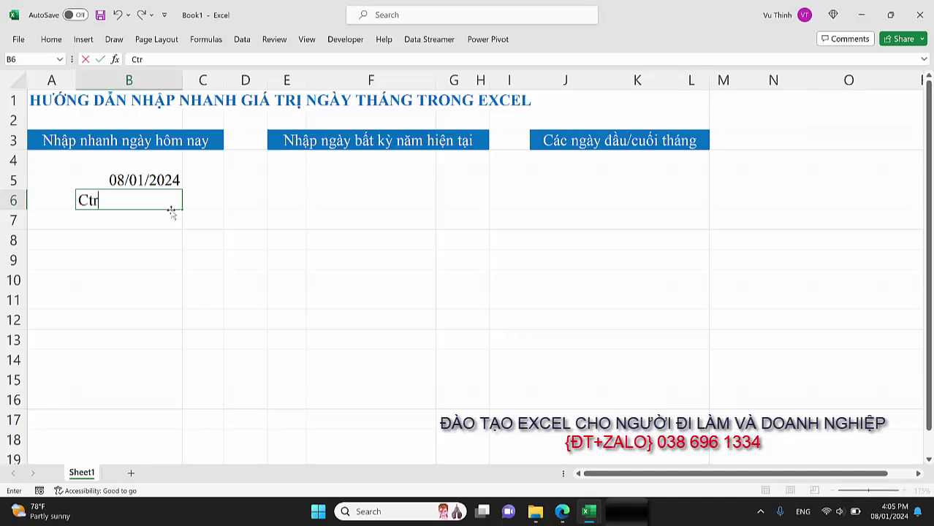
type("l+")
type(";")
key("Tab")
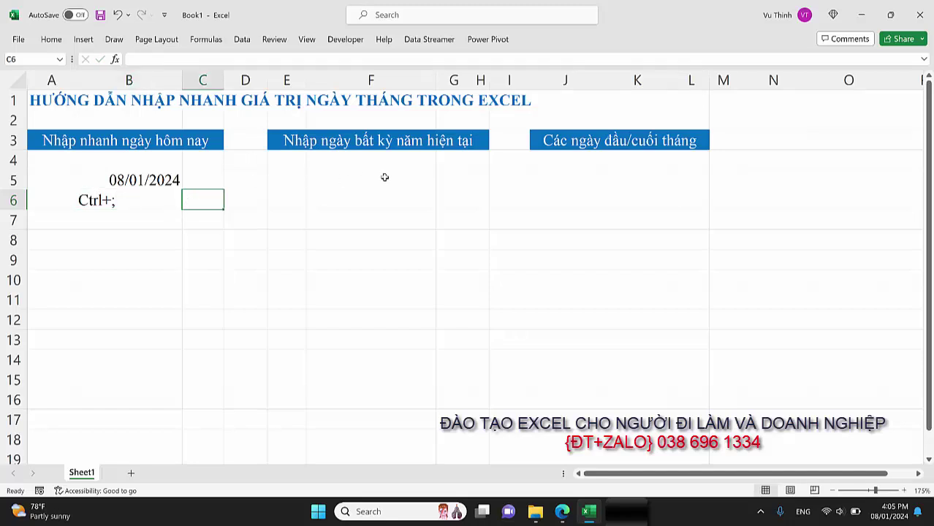
Enter 01/01 in F5, shown as 01-Jan and stored as 01/01/2024.
left_click(386, 180)
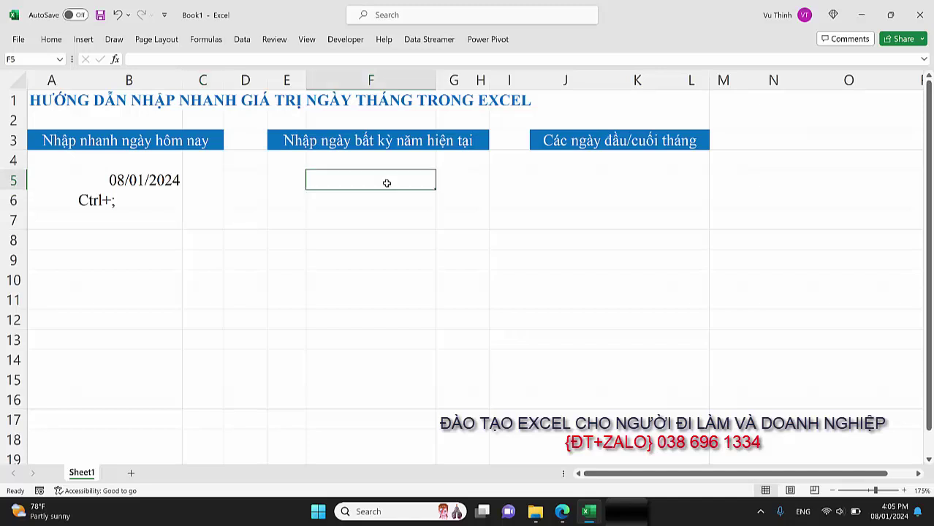
type("01/01")
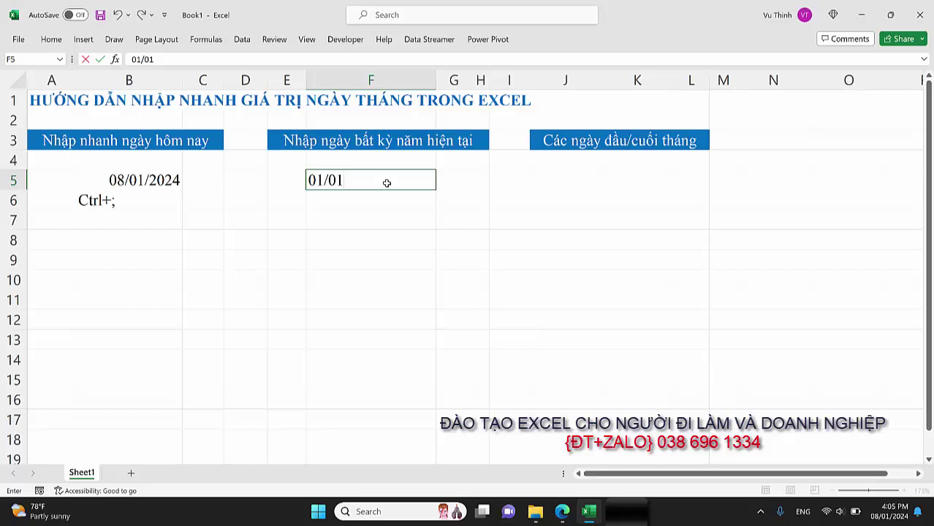
key("Return")
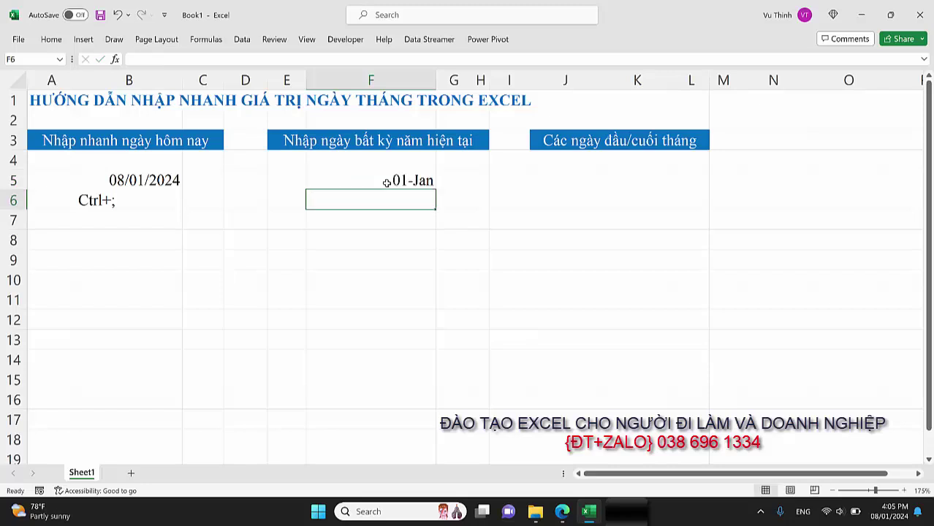
left_click(386, 182)
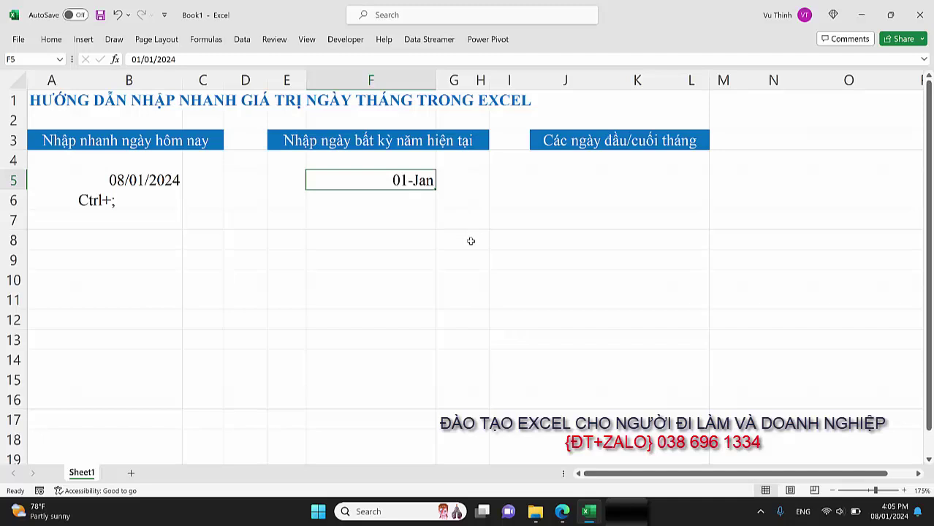
Recheck F5's date, then type 31/01 in F7 and cancel it with Esc.
left_click(405, 218)
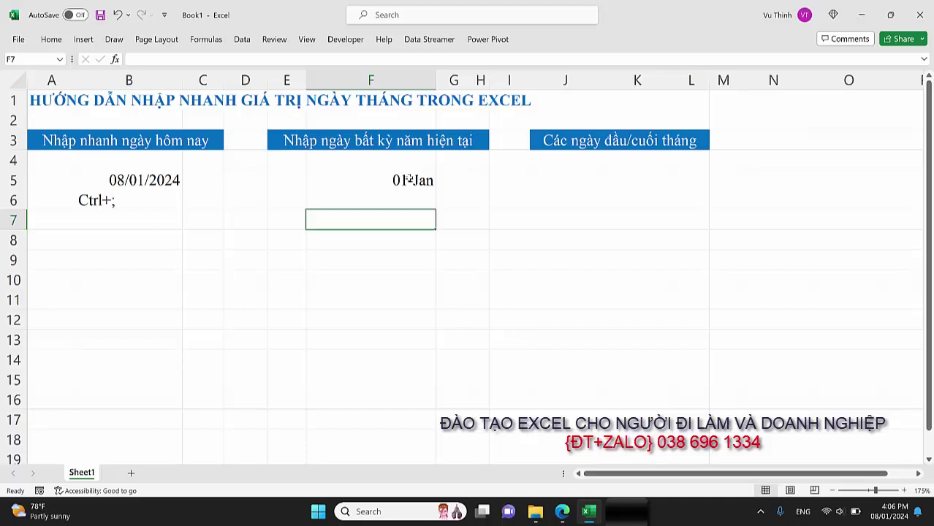
left_click(410, 179)
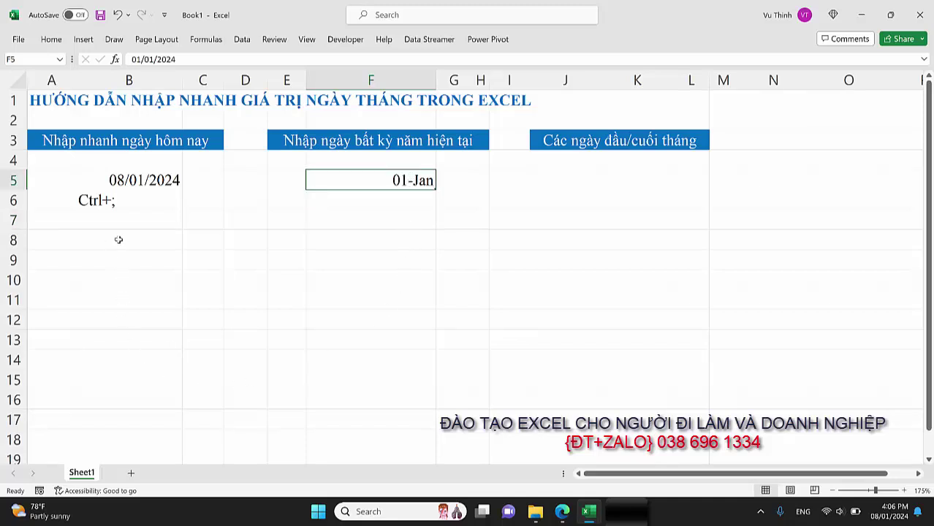
mouse_move(889, 512)
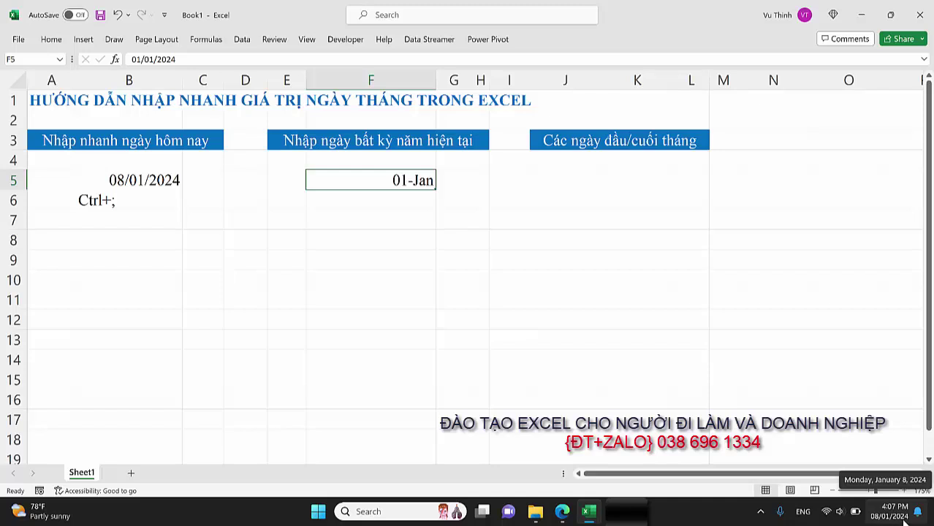
key("Down")
key("Down")
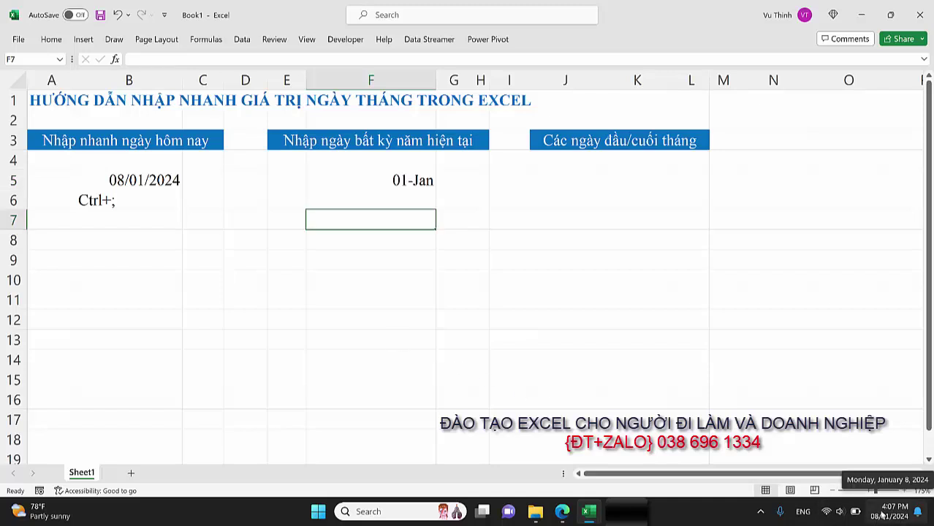
type("31/01")
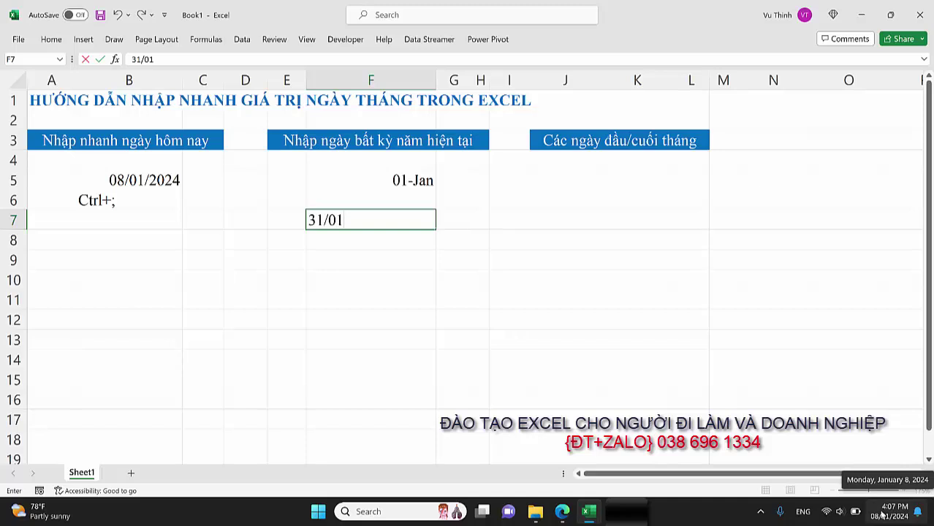
key("Escape")
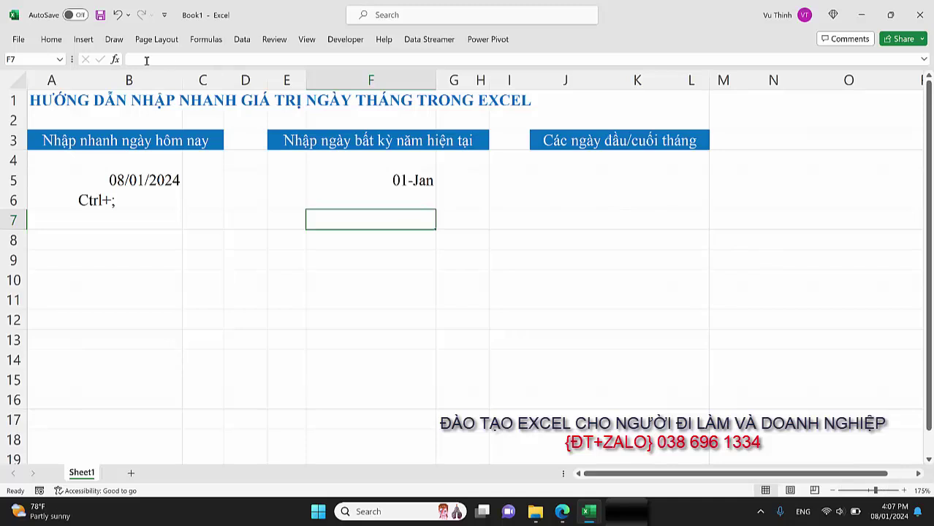
Give F7 the Text number format and type 01/01 into it.
left_click(51, 39)
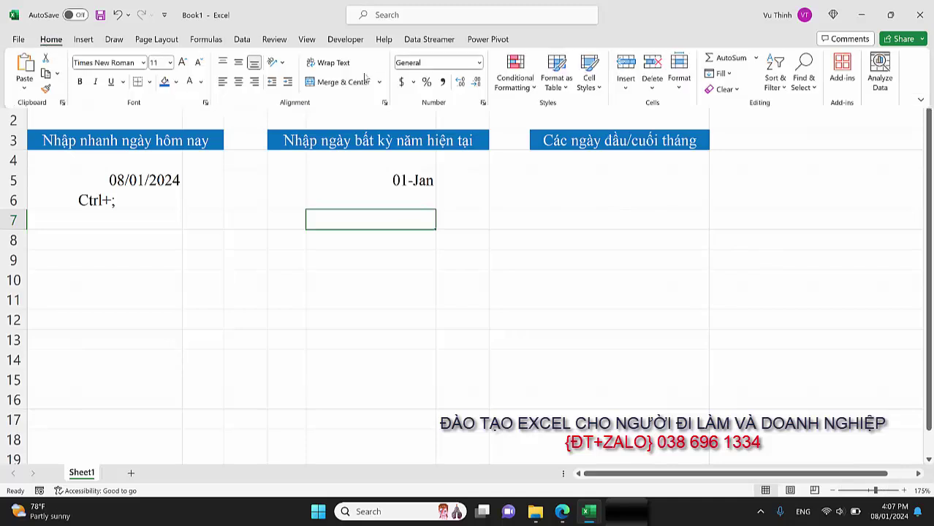
left_click(479, 63)
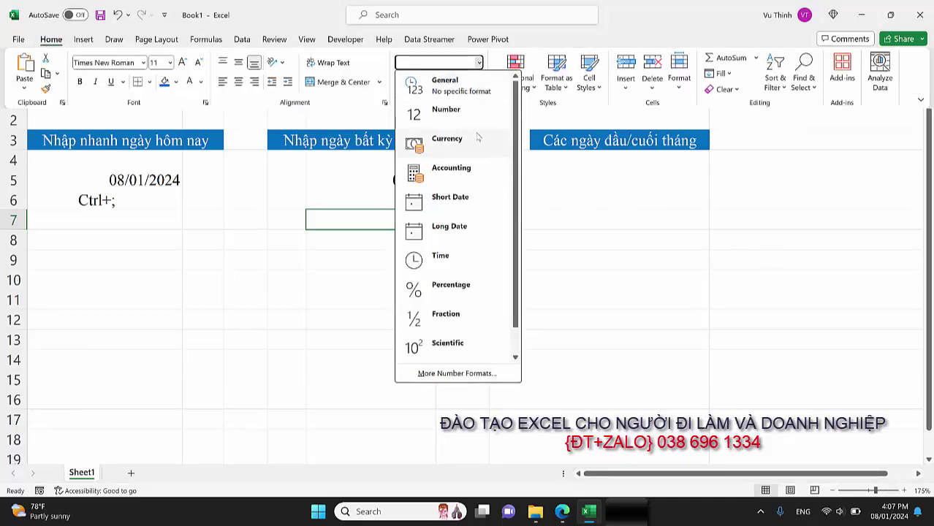
scroll(483, 315, "down", 1)
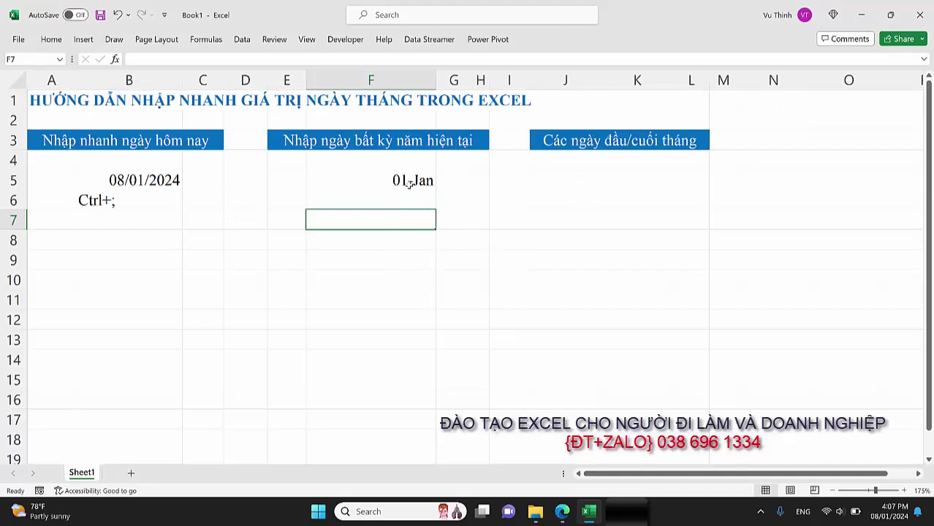
left_click(51, 38)
left_click(479, 63)
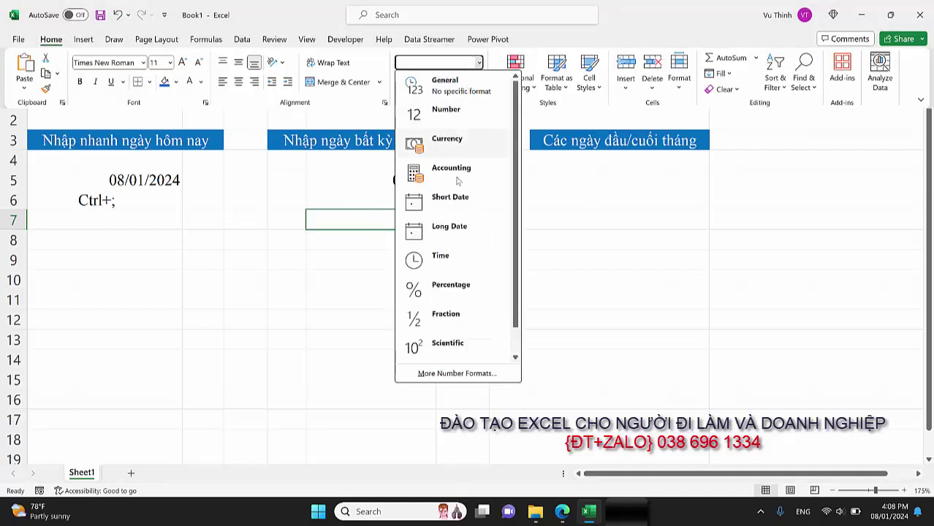
scroll(453, 234, "down", 2)
left_click(444, 345)
left_click(386, 223)
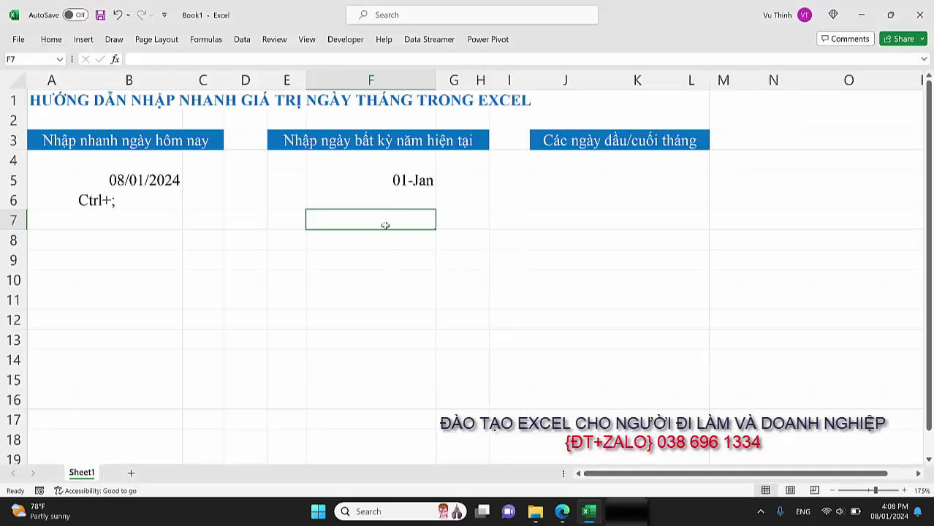
type("01/0")
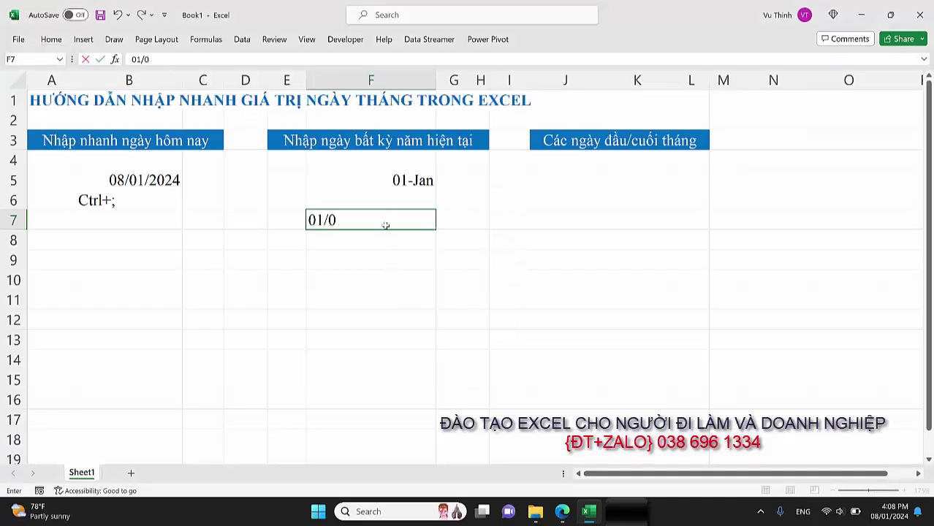
type("1")
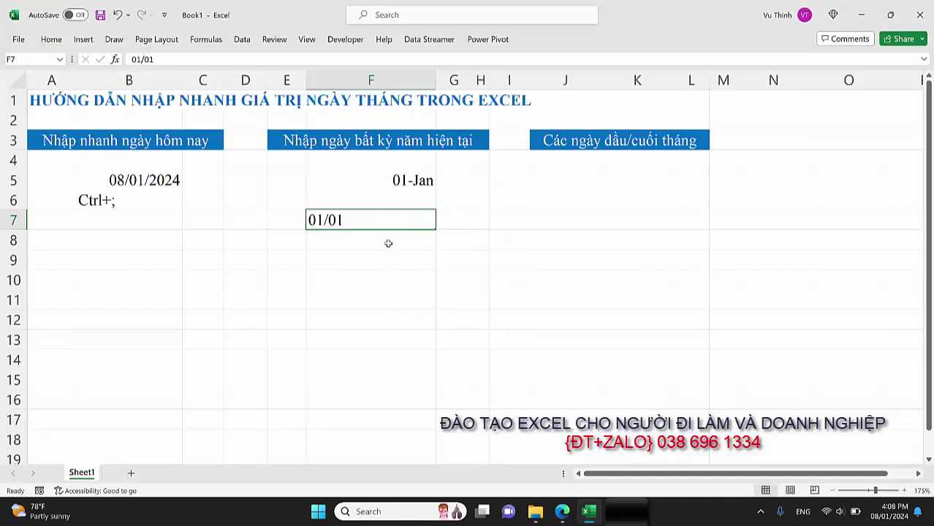
Commit 01/01 in F7 as left-aligned text and verify its Text number format.
left_click(176, 61)
key("ctrl+Return")
left_click(52, 39)
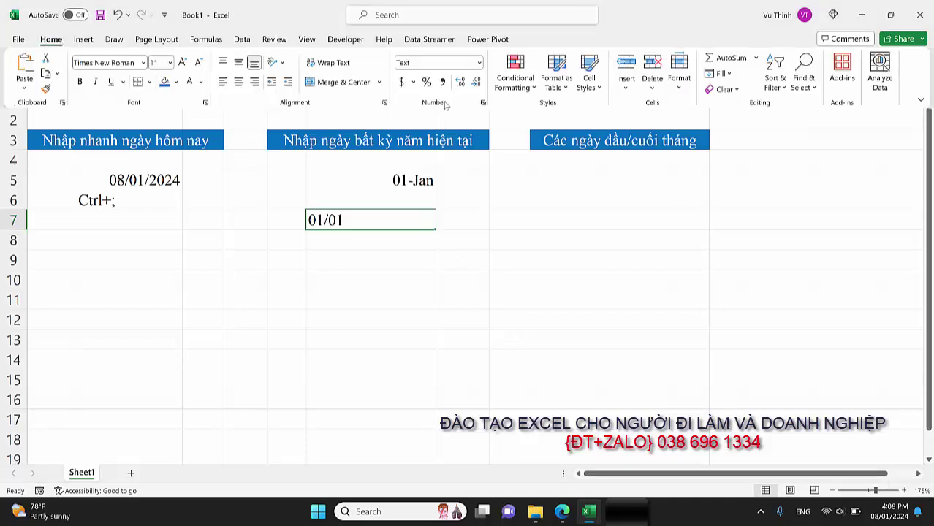
left_click(405, 212)
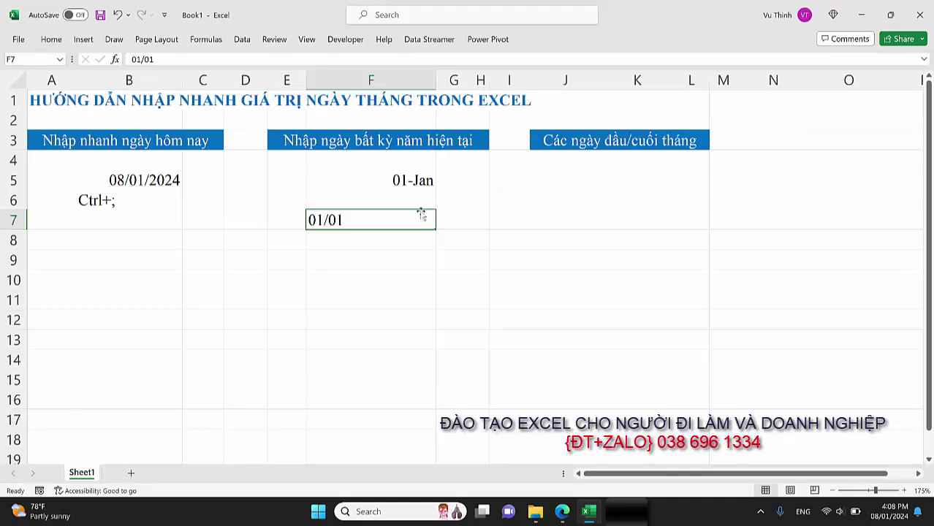
left_click(622, 140)
left_click(407, 215)
left_click(574, 143)
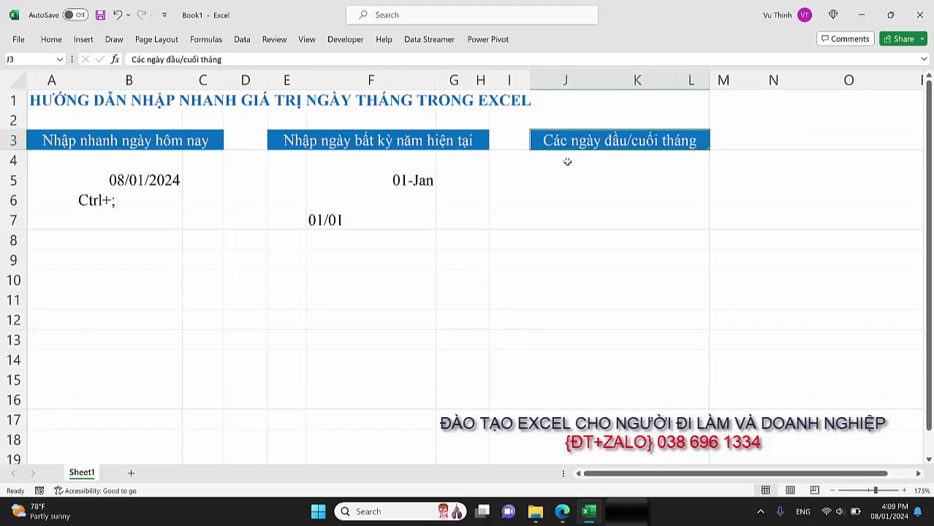
Enter 01/01 and 01/02 in J4:J5, then drag the series down to 01-Sep in J12.
left_click(585, 158)
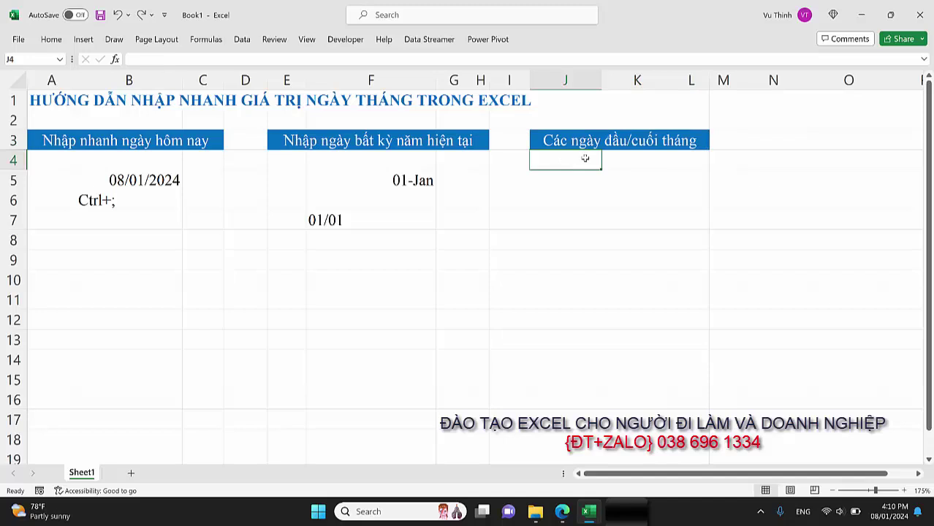
type("01/01")
key("ctrl+Return")
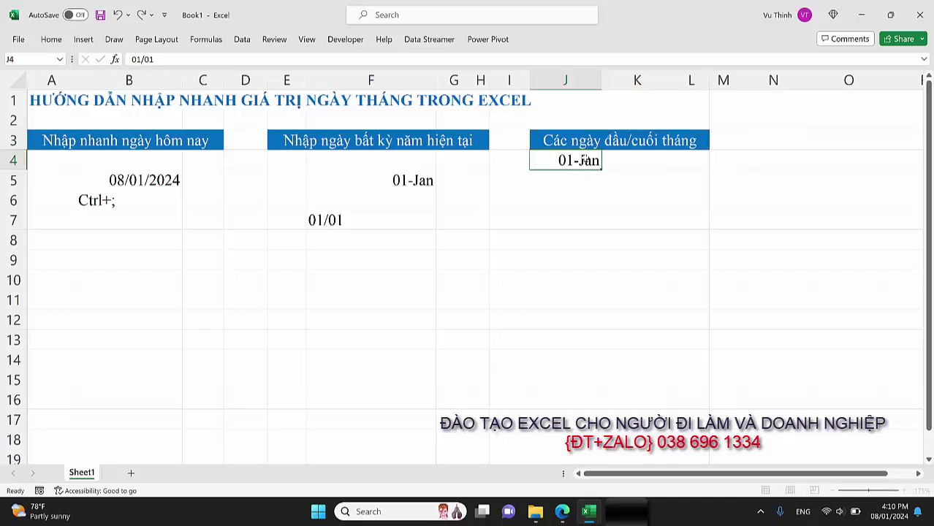
key("Return")
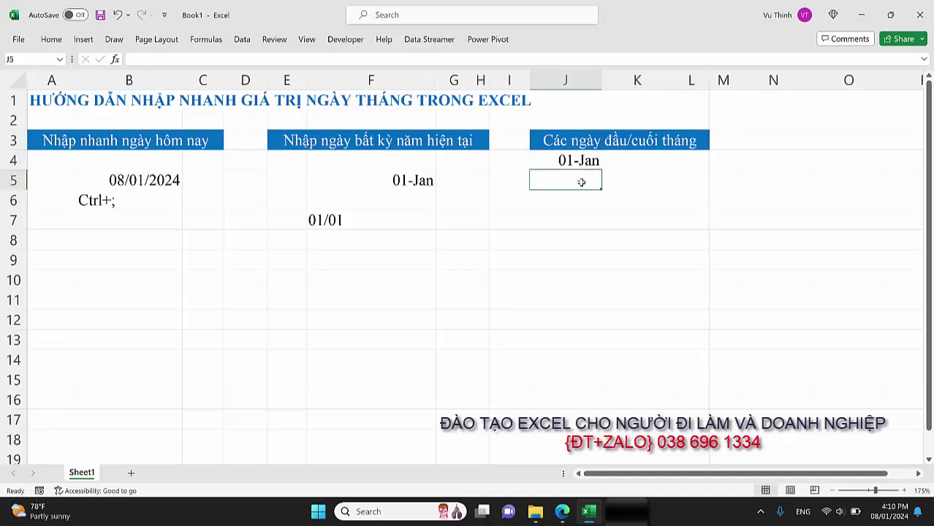
type("01/0")
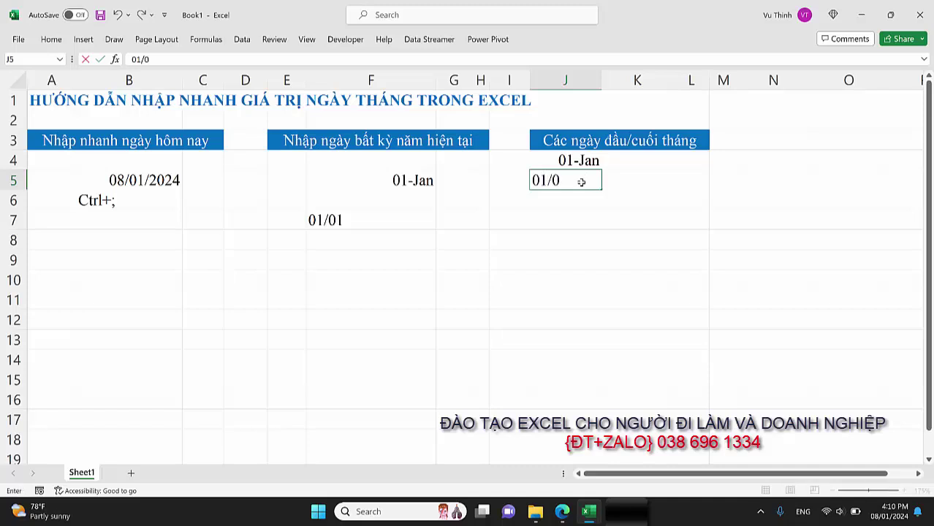
type("2")
key("ctrl+Return")
key("Return")
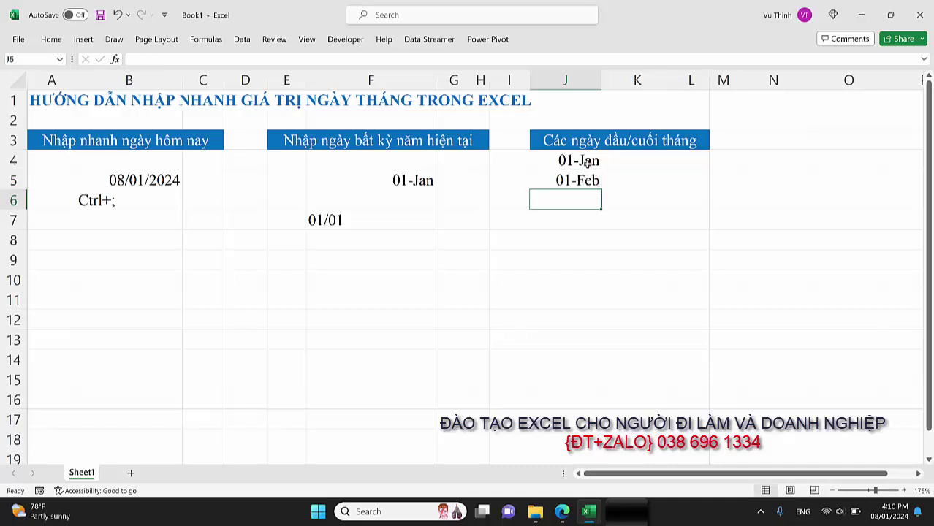
left_click(586, 167)
mouse_move(586, 167)
left_mouse_down()
mouse_move(601, 223)
mouse_move(596, 333)
left_mouse_up()
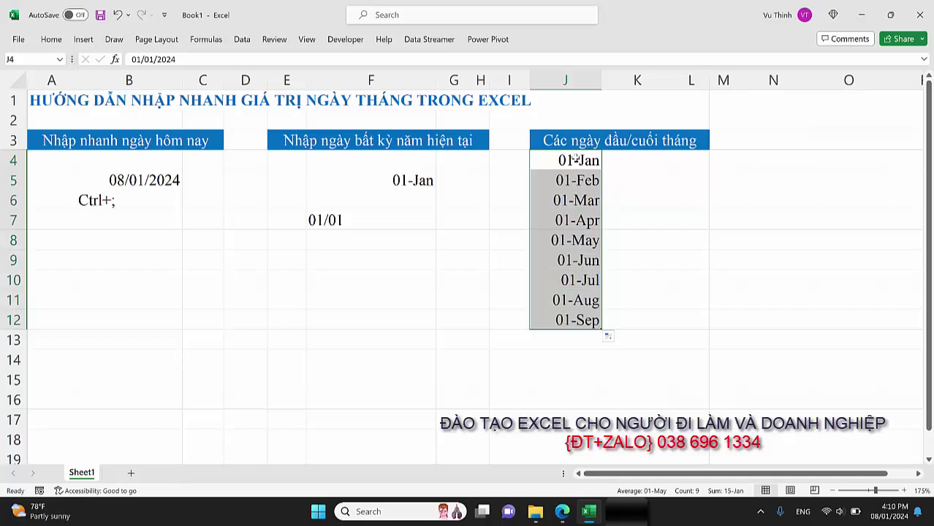
left_click(634, 161)
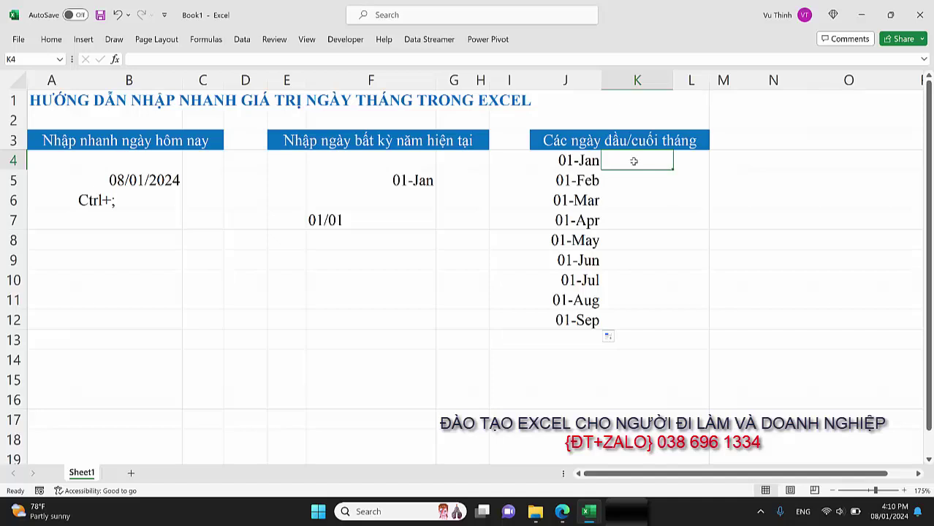
Type 31/01 and 29/02 in K4:K5 and double-click fill the month ends to 30-Sep.
type("31")
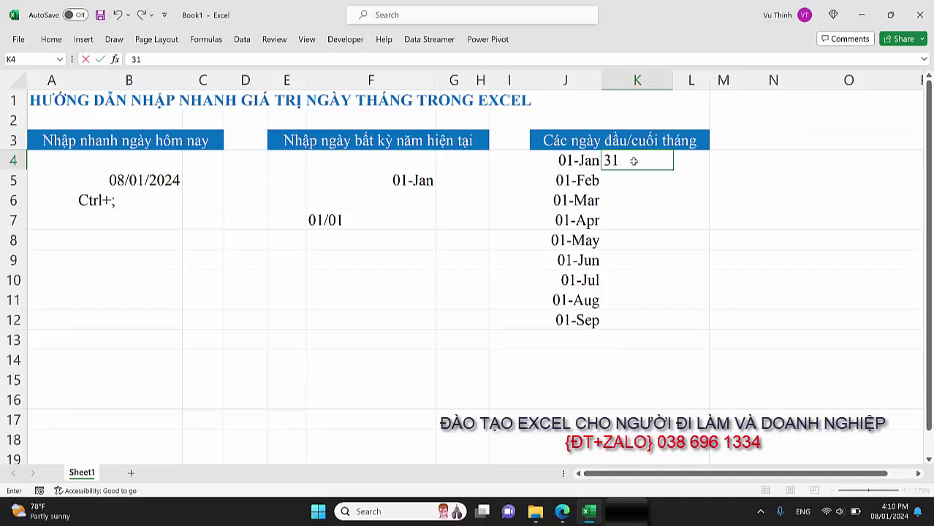
type("/01")
key("Return")
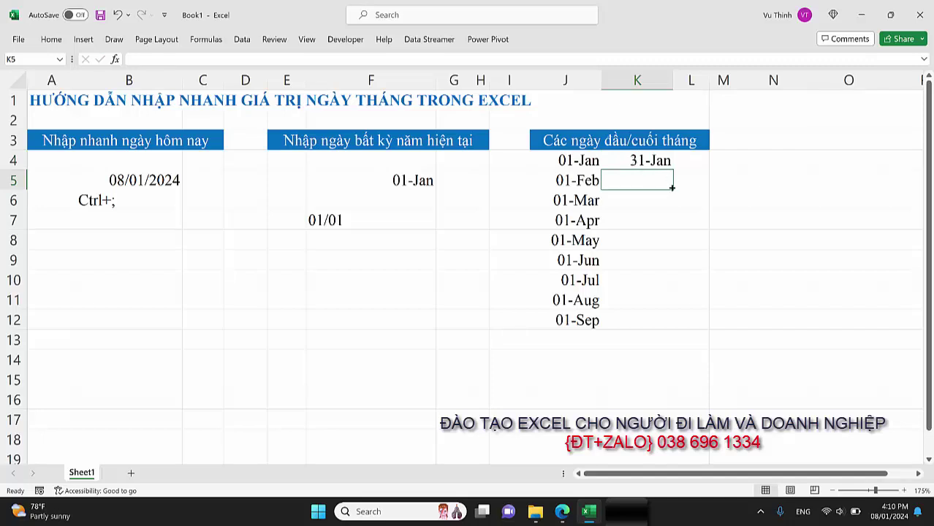
type("29/")
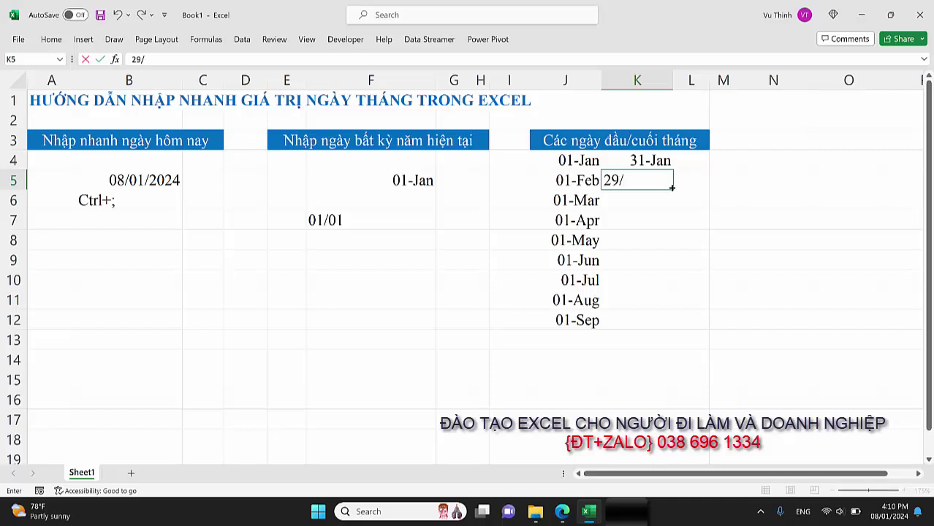
type("02")
key("Return")
left_click_drag(660, 164, 658, 180)
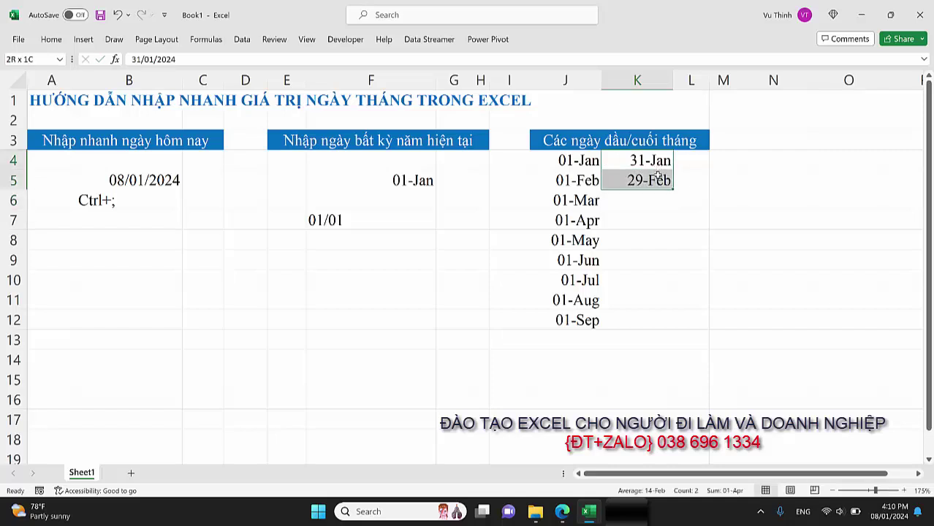
double_click(668, 192)
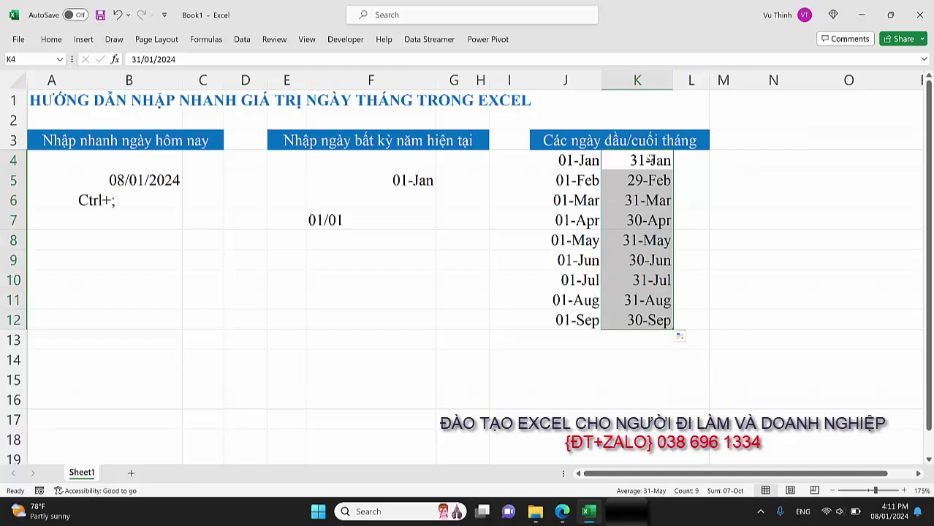
left_click(724, 219)
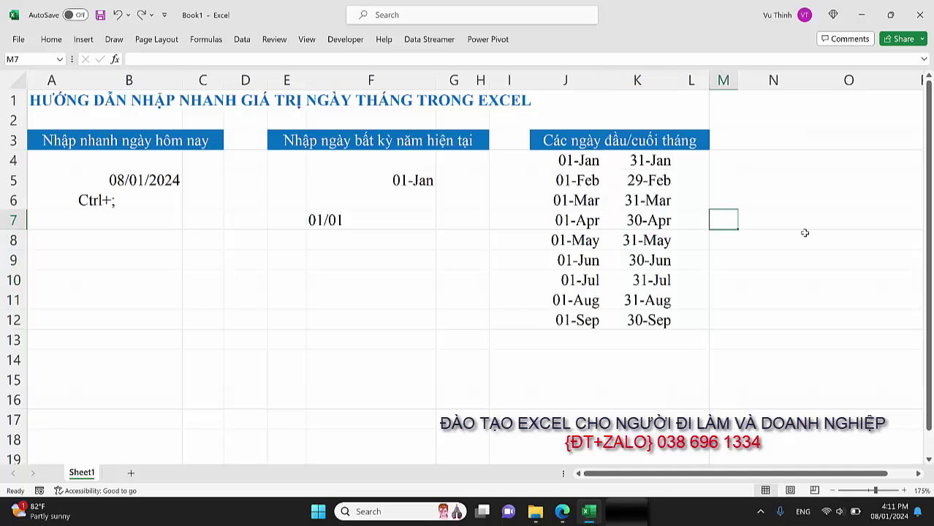
Clear J5:K12, enter =EDATE(J4,1) in J5, and fill it down to J12.
mouse_move(569, 183)
left_mouse_down()
mouse_move(644, 256)
mouse_move(649, 321)
left_mouse_up()
key("Delete")
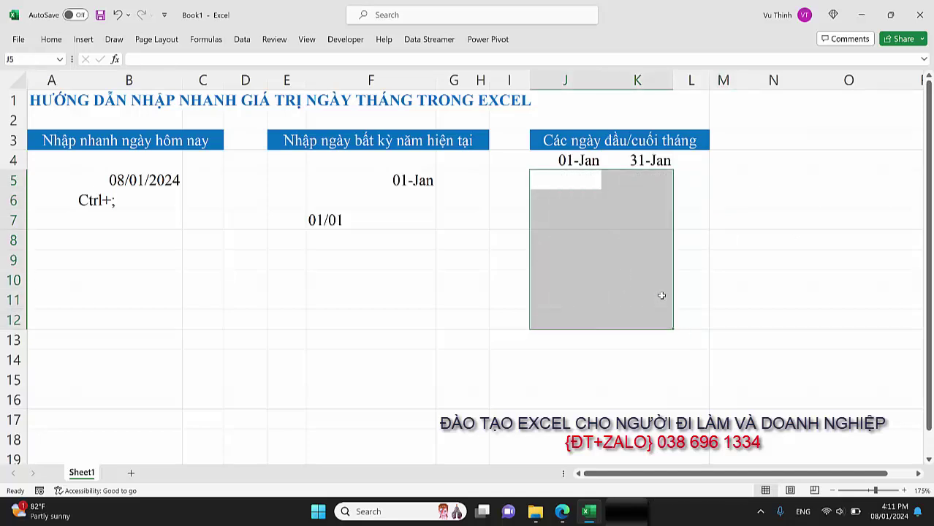
left_click(576, 182)
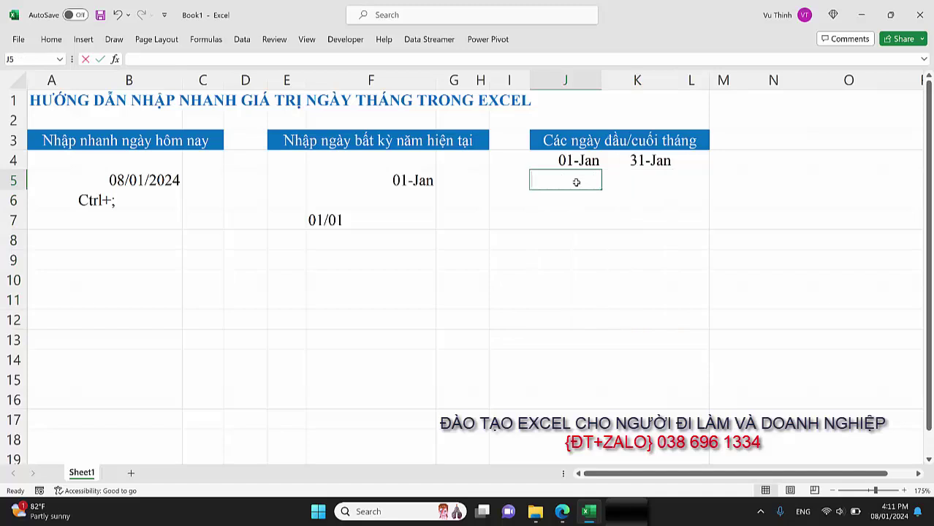
type("=eda")
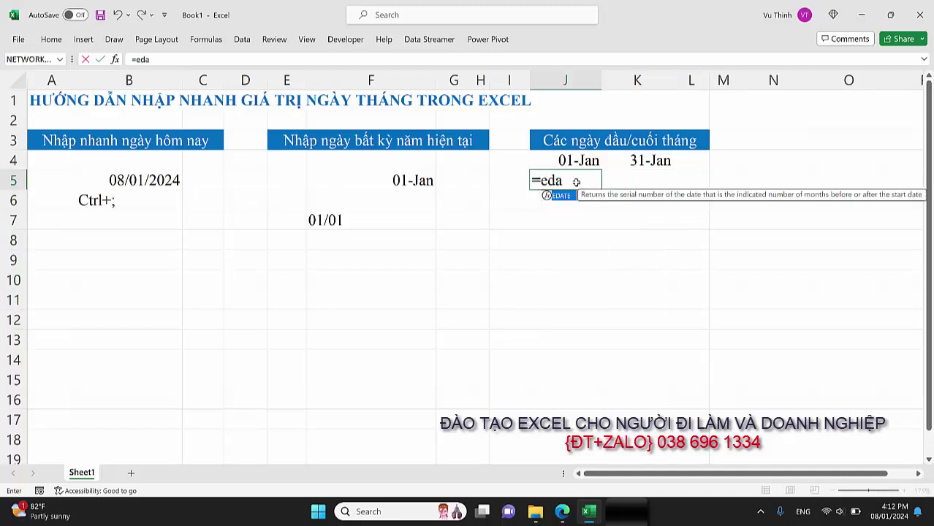
key("Tab")
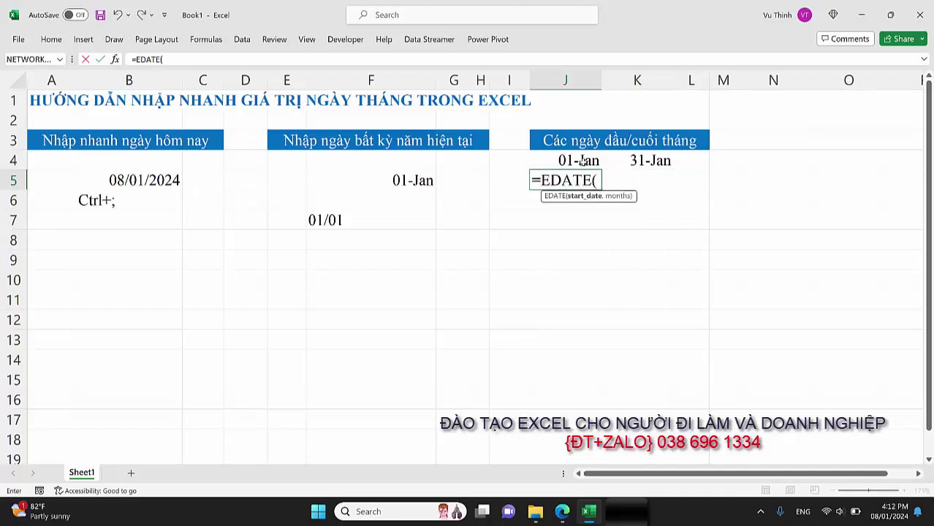
left_click(582, 160)
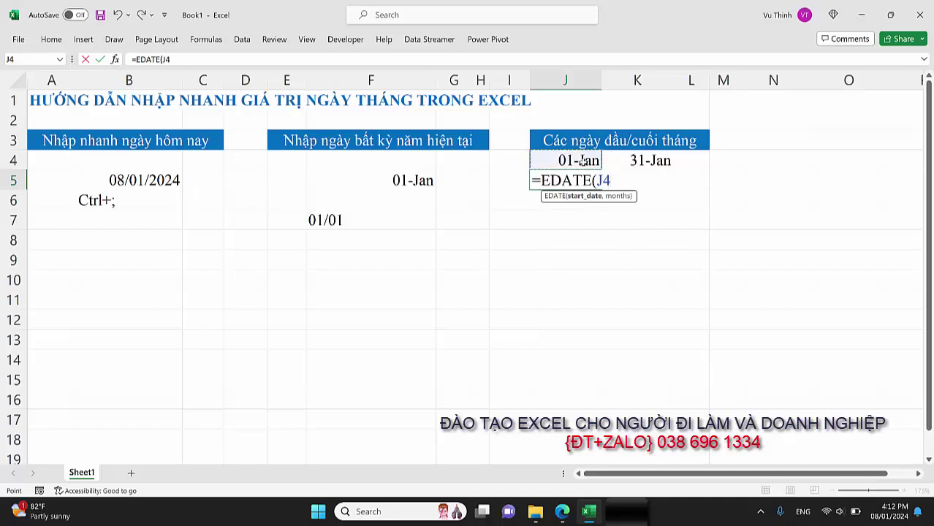
type(",1")
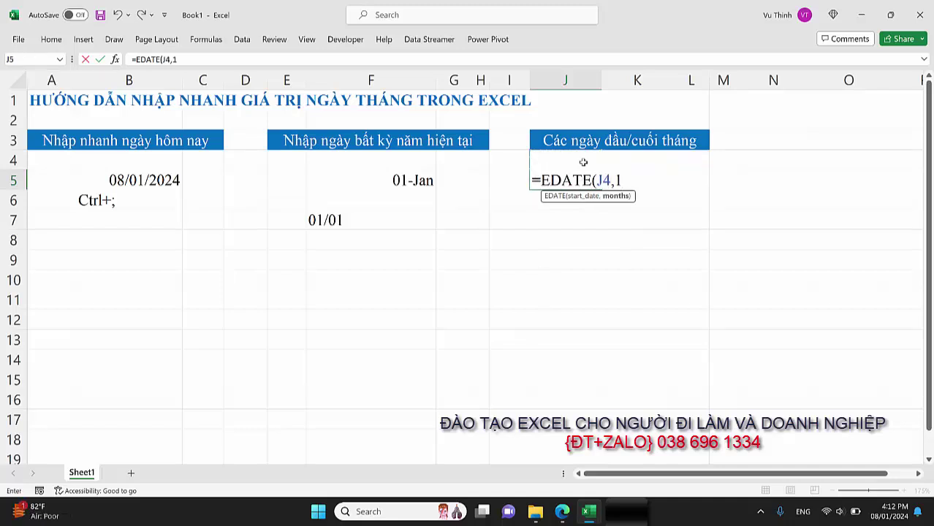
type(")")
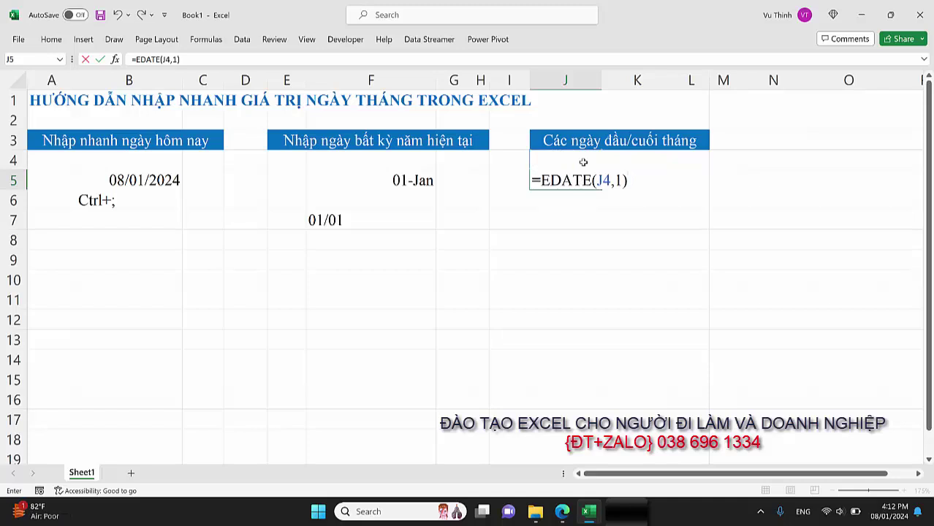
key("Return")
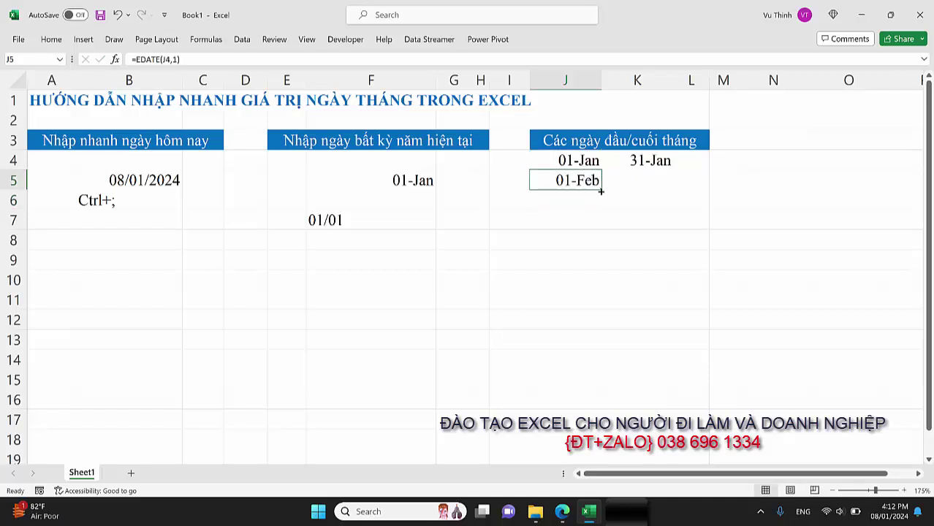
left_click_drag(599, 192, 599, 327)
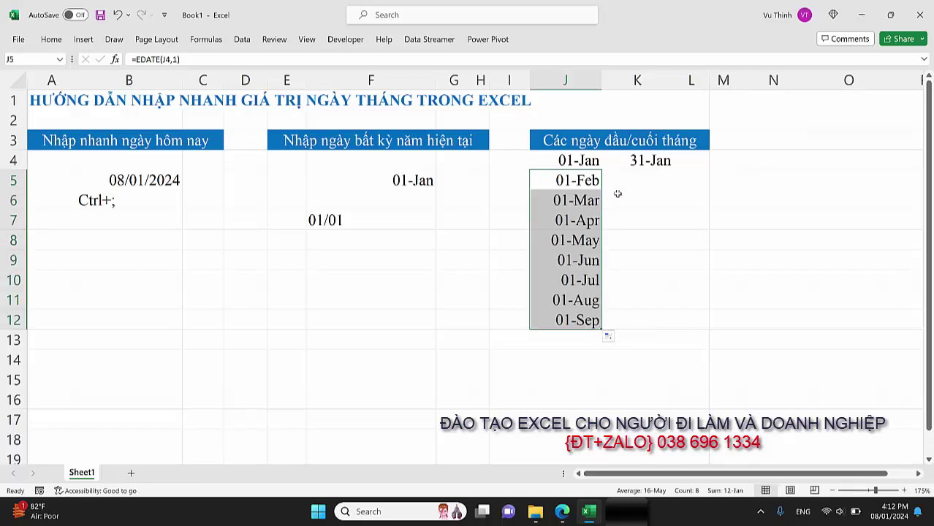
left_click(620, 184)
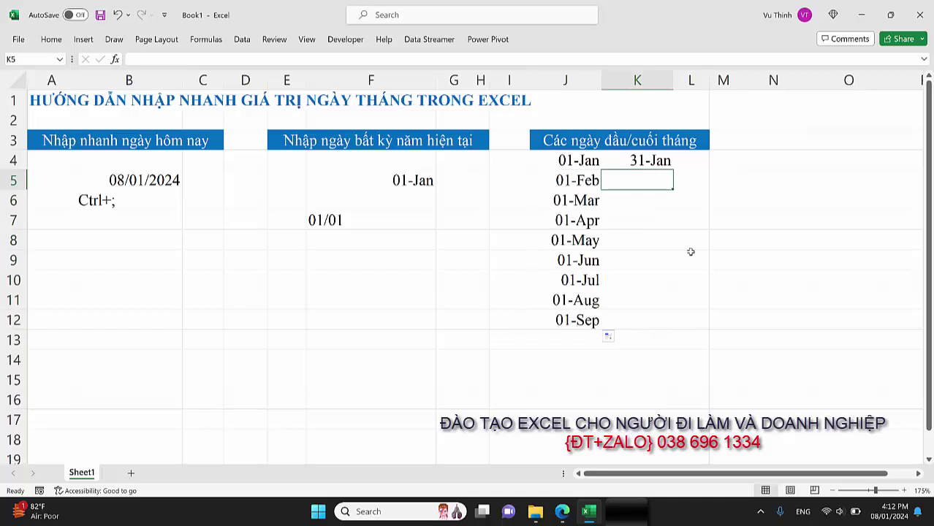
Enter =EOMONTH(K4,1) in K5 and fill it down to K12, giving 29-Feb to 30-Sep.
type("=eo")
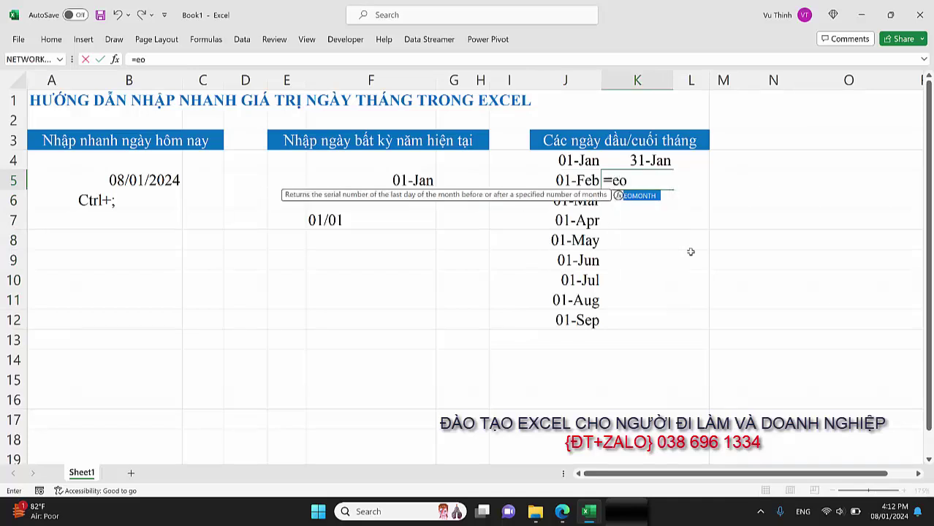
key("Tab")
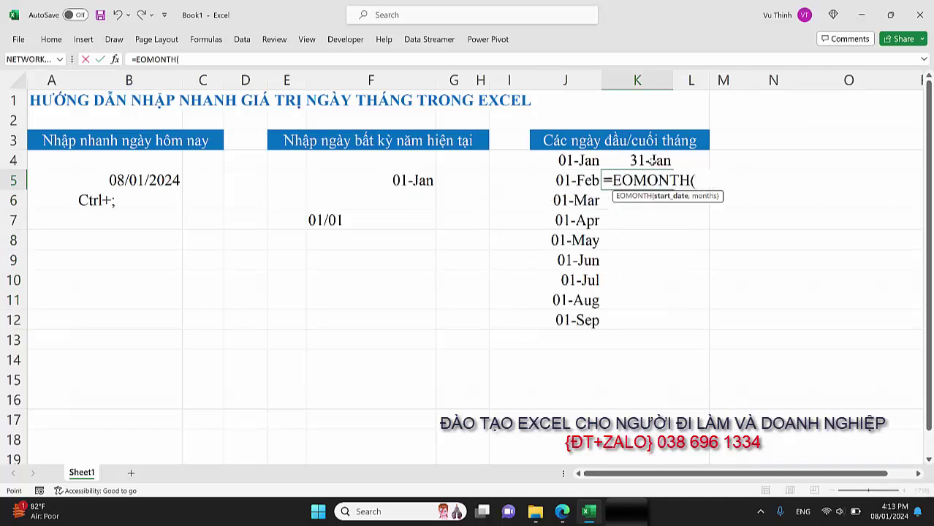
left_click(650, 161)
type(",")
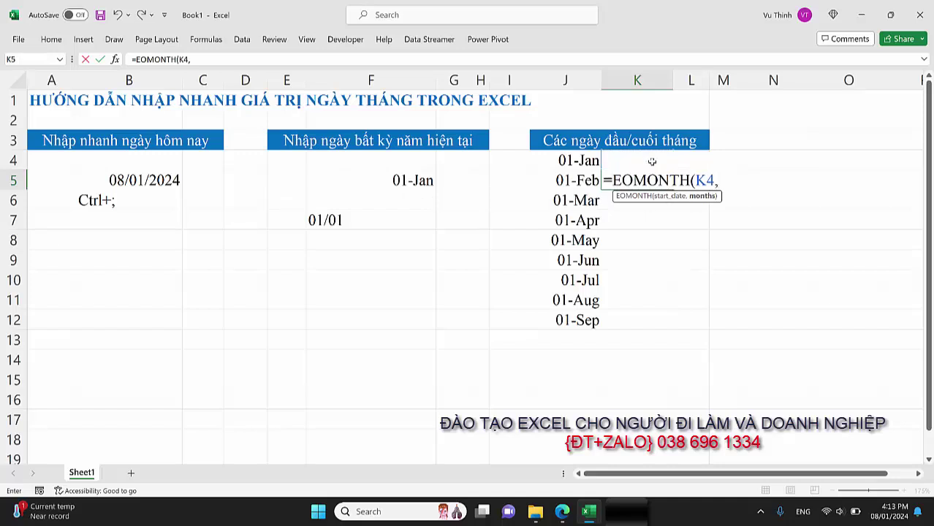
type("1)")
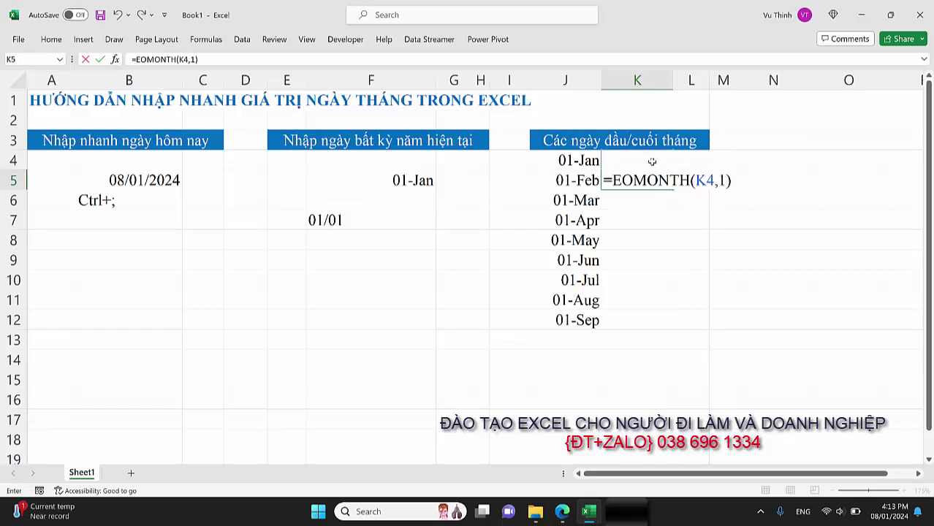
key("Return")
left_click(652, 179)
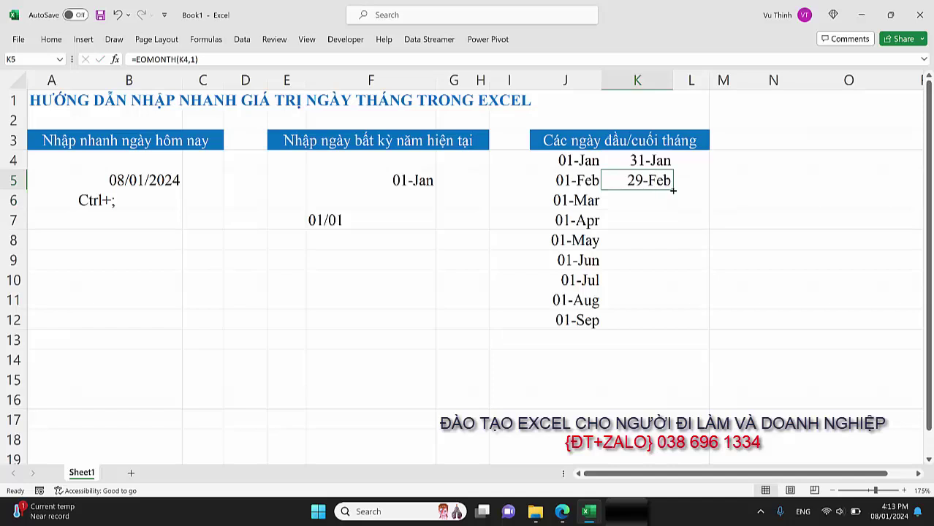
double_click(674, 190)
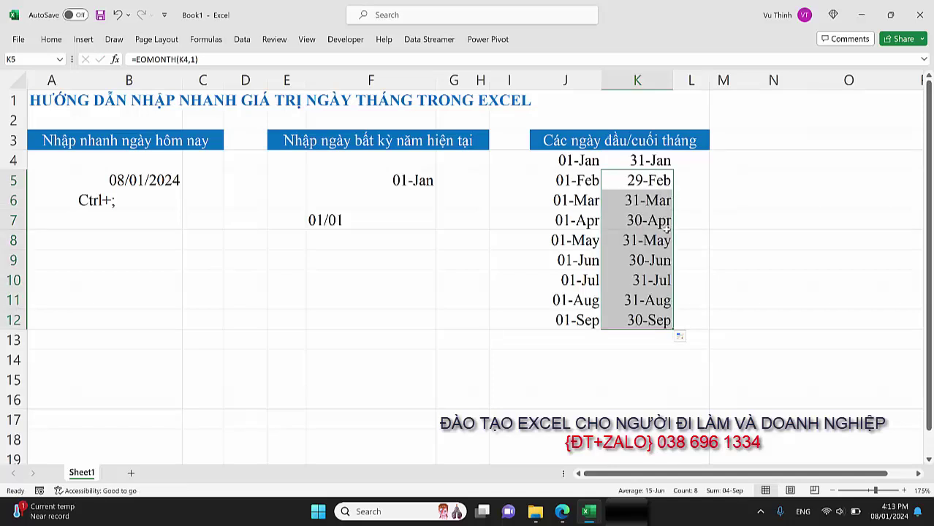